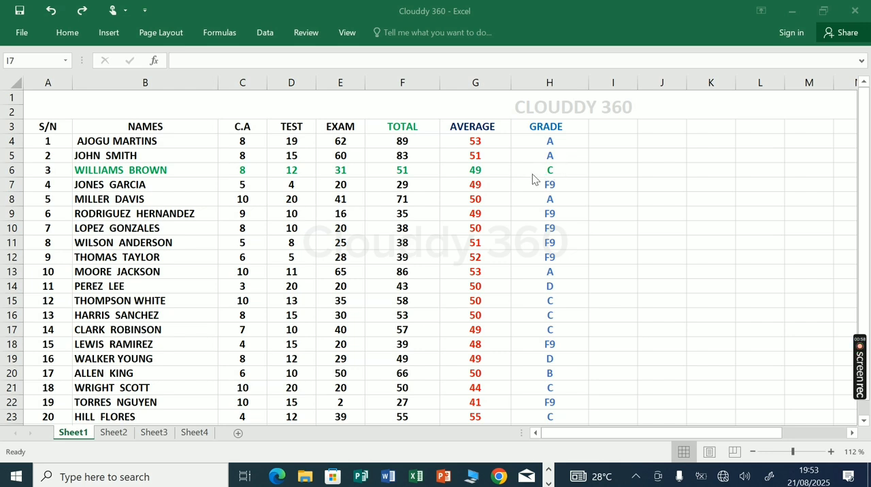
Delete the entire worksheet row 6, the record with S/N 3, and undo the deletion
{"action": "left_click", "coordinate": [191, 169]}
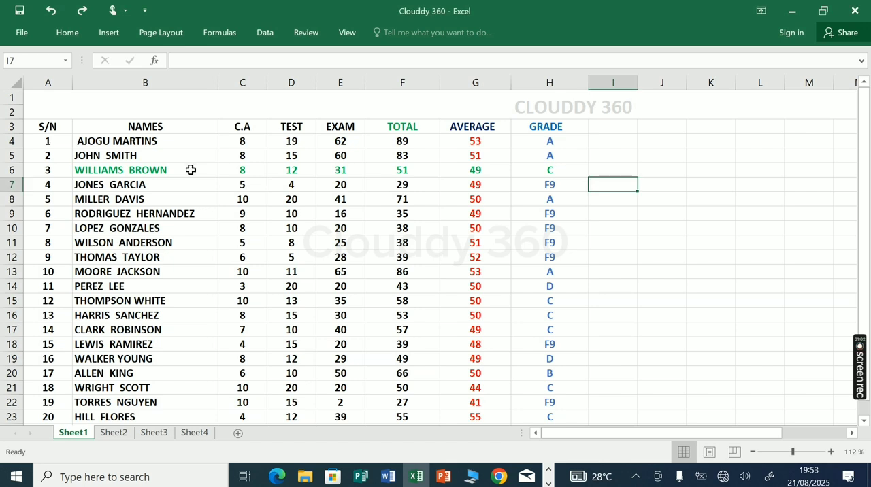
{"action": "left_click", "coordinate": [576, 169]}
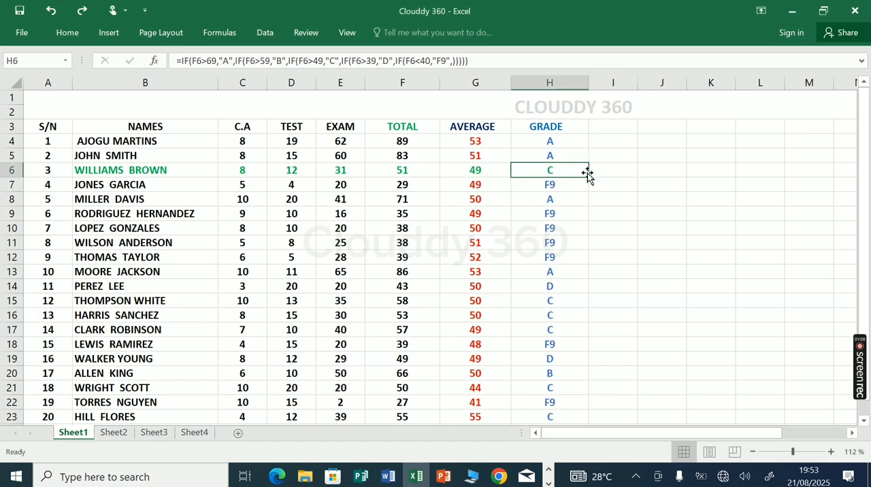
{"action": "left_click", "coordinate": [607, 169]}
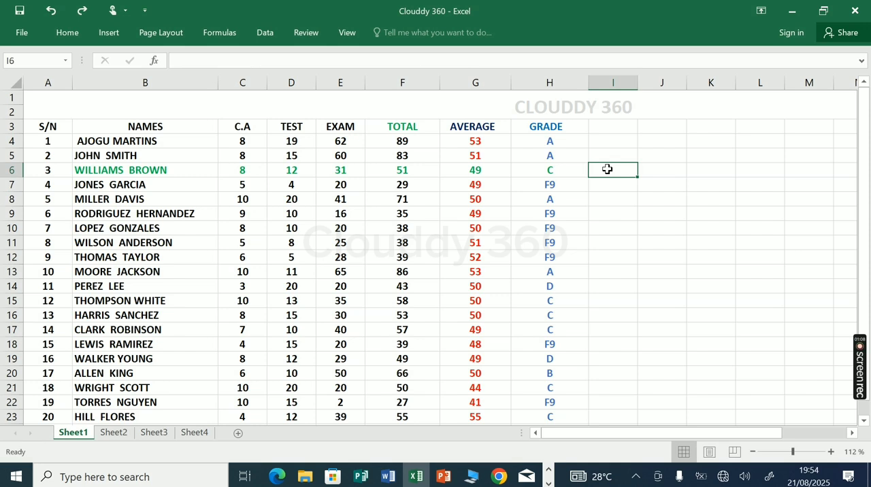
{"action": "right_click", "coordinate": [608, 170]}
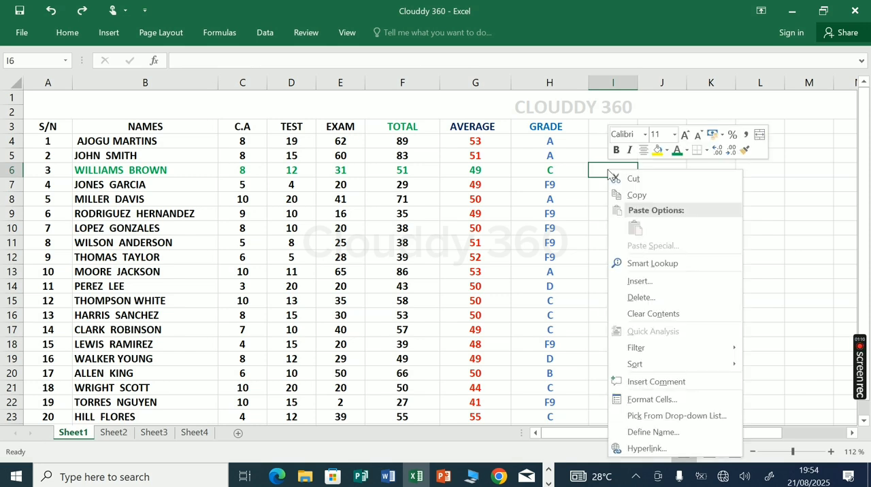
{"action": "left_click", "coordinate": [645, 300]}
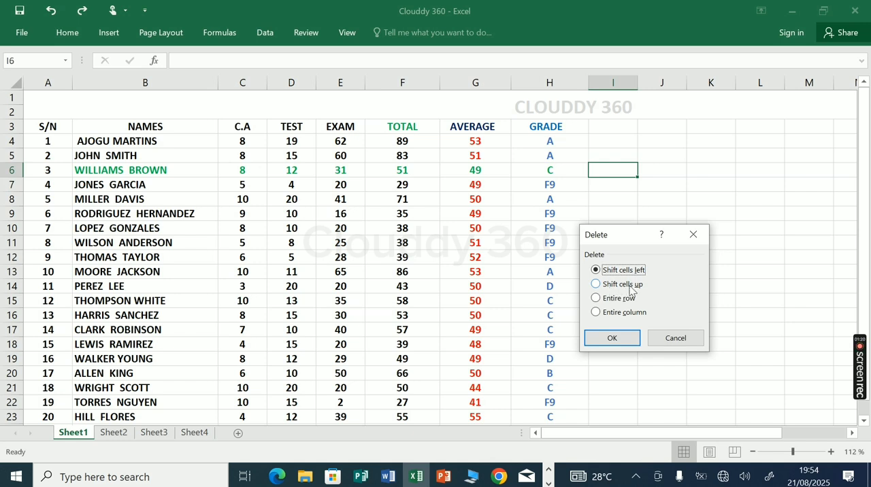
{"action": "left_click", "coordinate": [597, 299]}
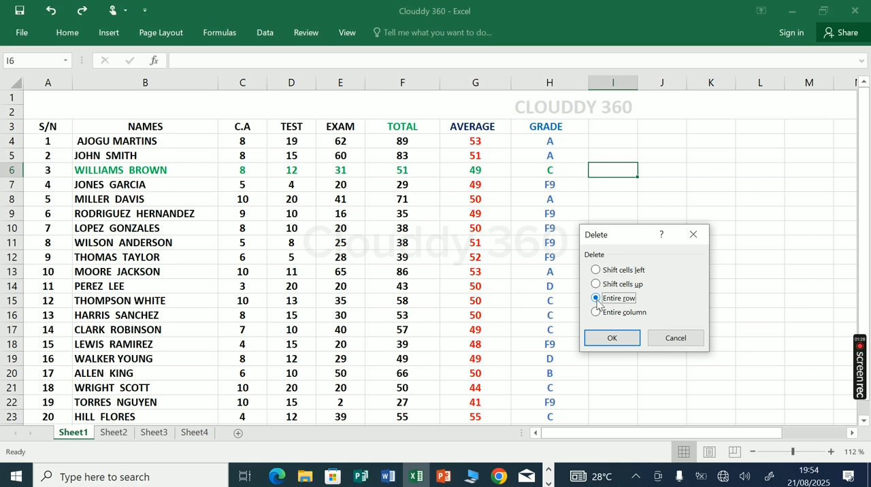
{"action": "left_click", "coordinate": [611, 340]}
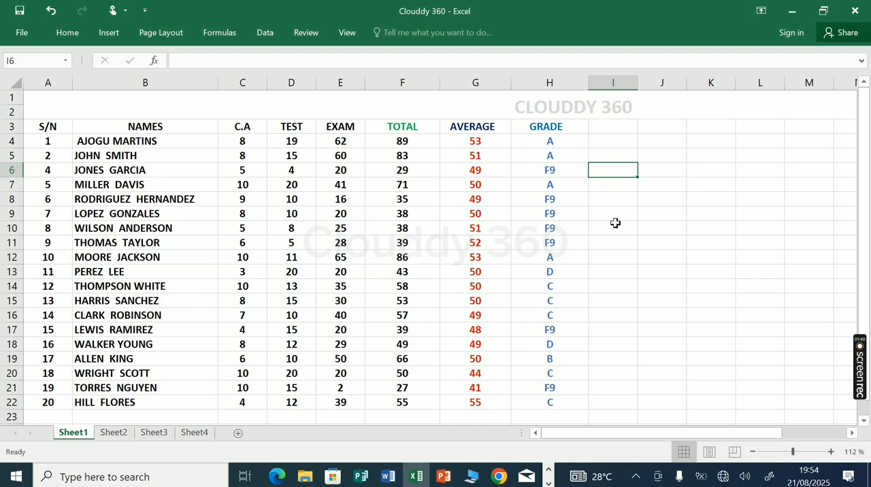
{"action": "key", "text": "ctrl+z"}
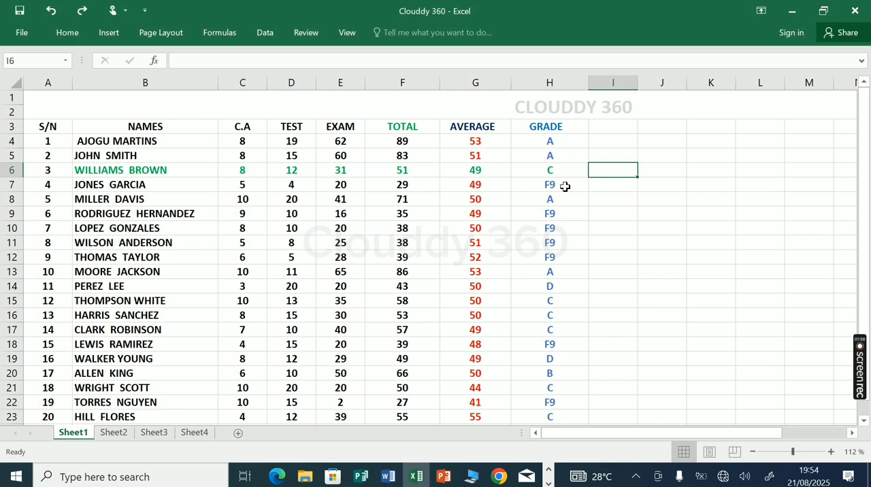
Insert an entire blank row at row 6, above the S/N 3 record, and undo the insertion
{"action": "right_click", "coordinate": [596, 172]}
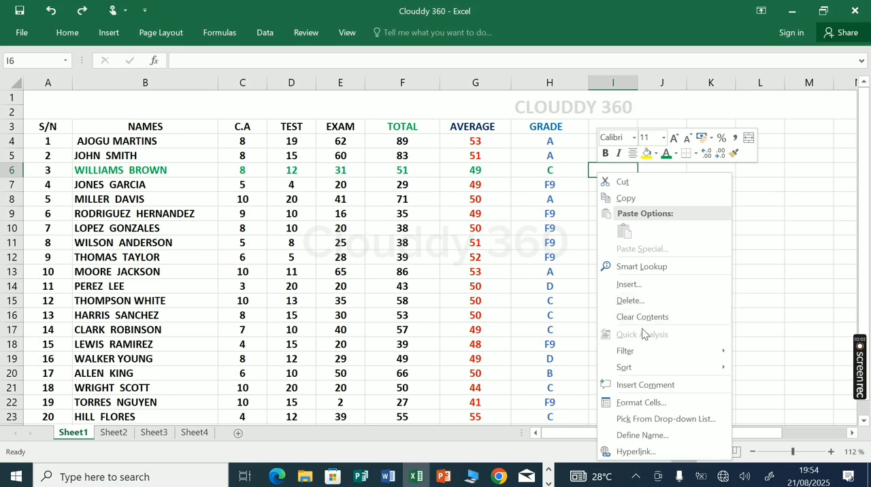
{"action": "left_click", "coordinate": [638, 291]}
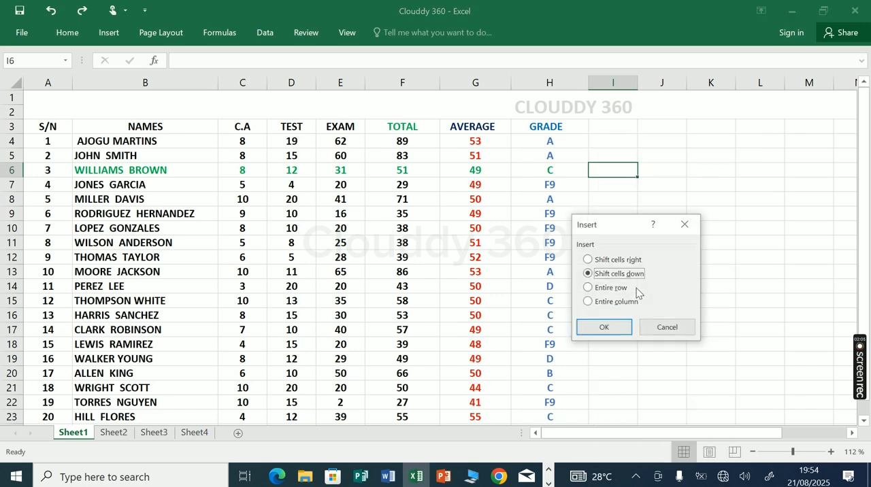
{"action": "left_click", "coordinate": [588, 289]}
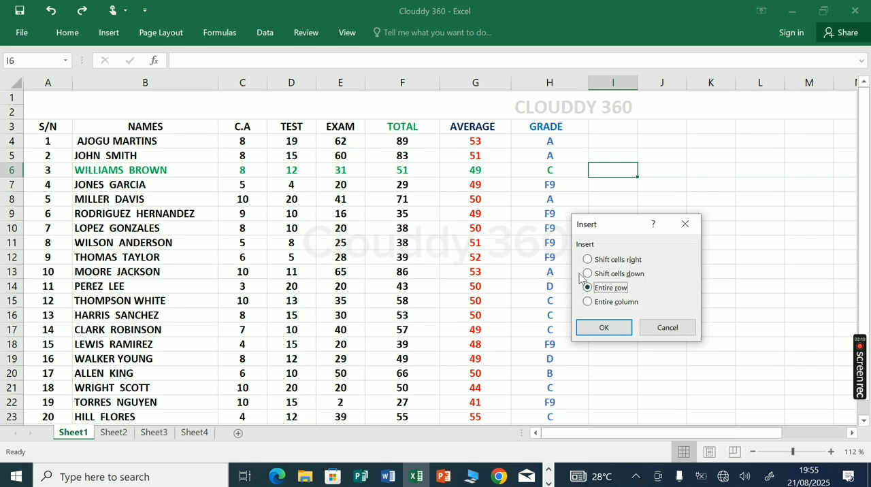
{"action": "left_click", "coordinate": [615, 330]}
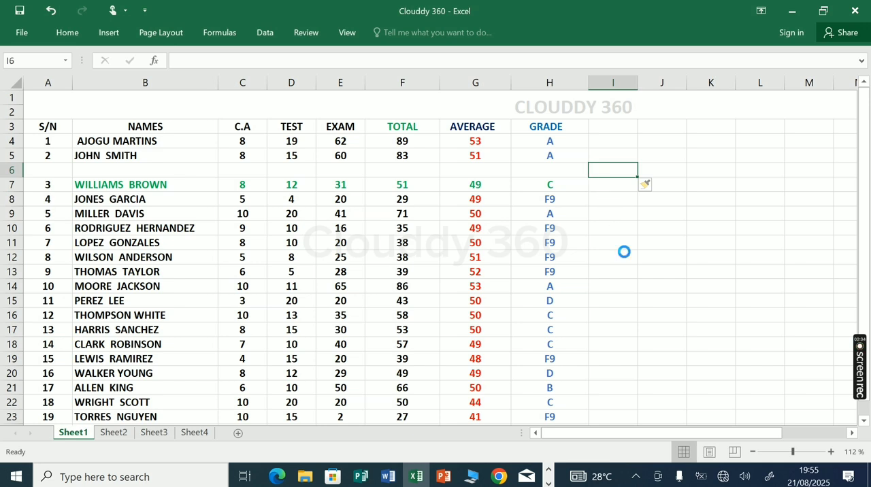
{"action": "key", "text": "ctrl+z"}
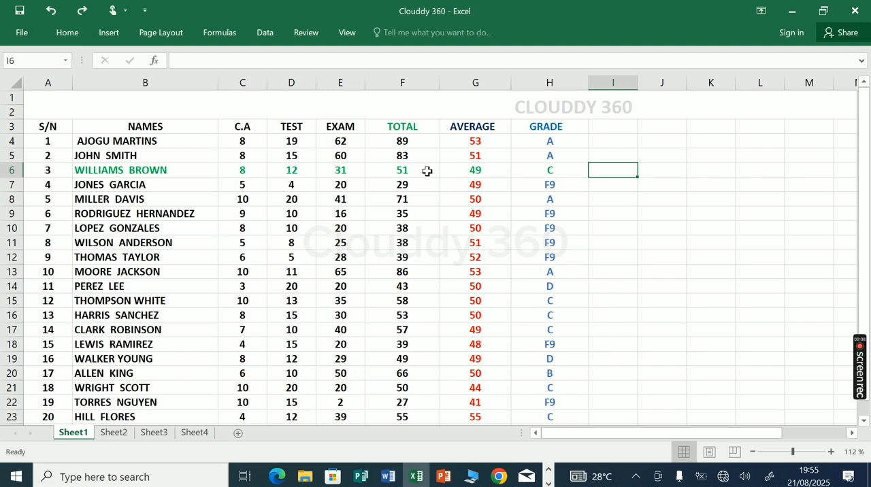
Delete the entire AVERAGE column from cell G3 and undo the deletion
{"action": "left_click", "coordinate": [479, 129]}
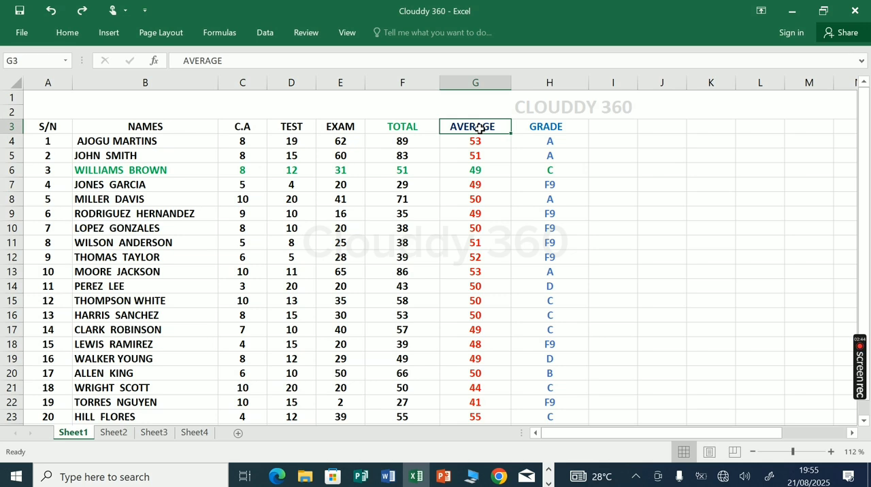
{"action": "right_click", "coordinate": [481, 131]}
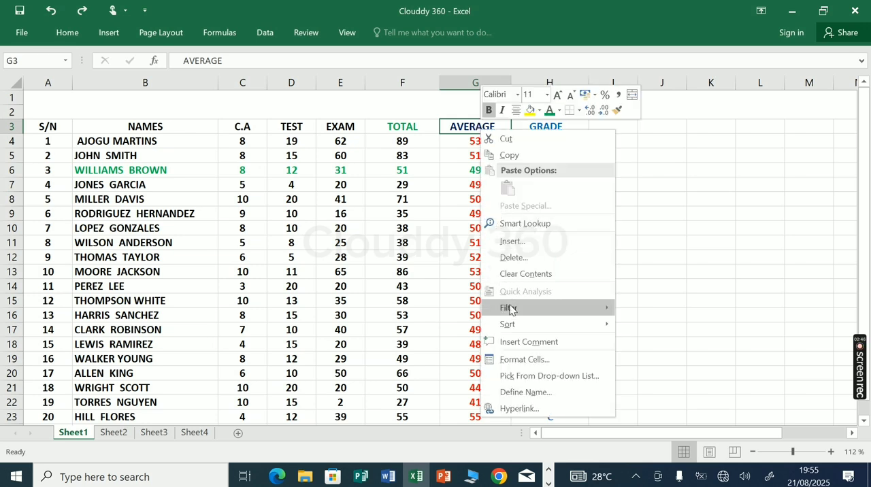
{"action": "left_click", "coordinate": [512, 258]}
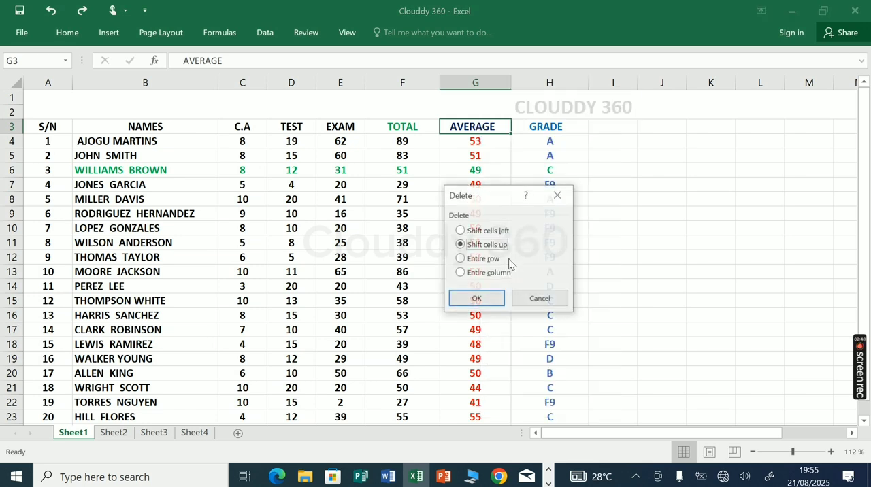
{"action": "left_click", "coordinate": [460, 273]}
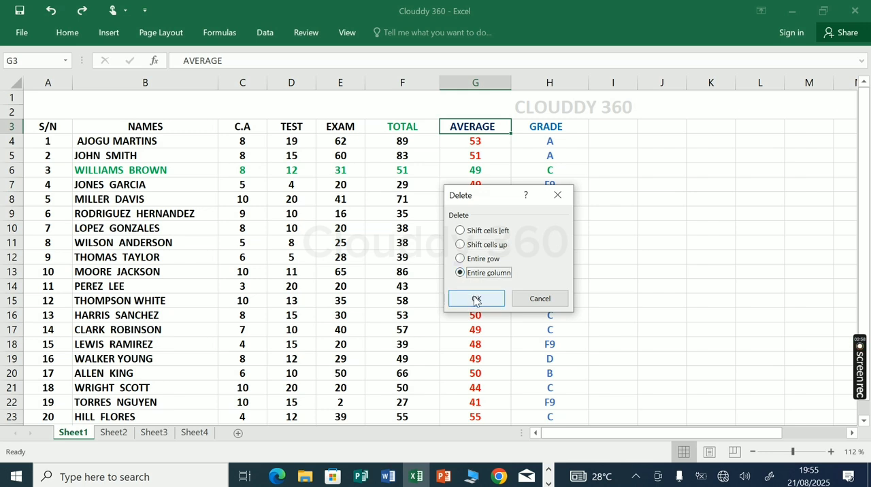
{"action": "left_click", "coordinate": [477, 298]}
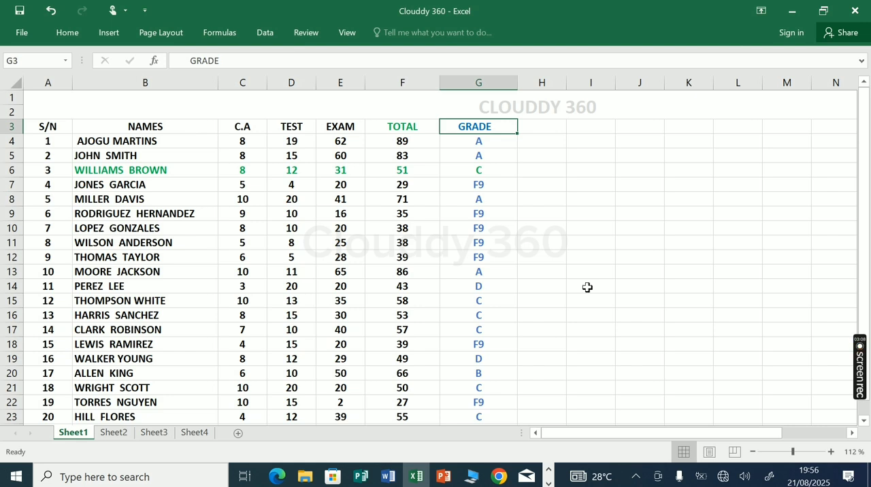
{"action": "key", "text": "ctrl+z"}
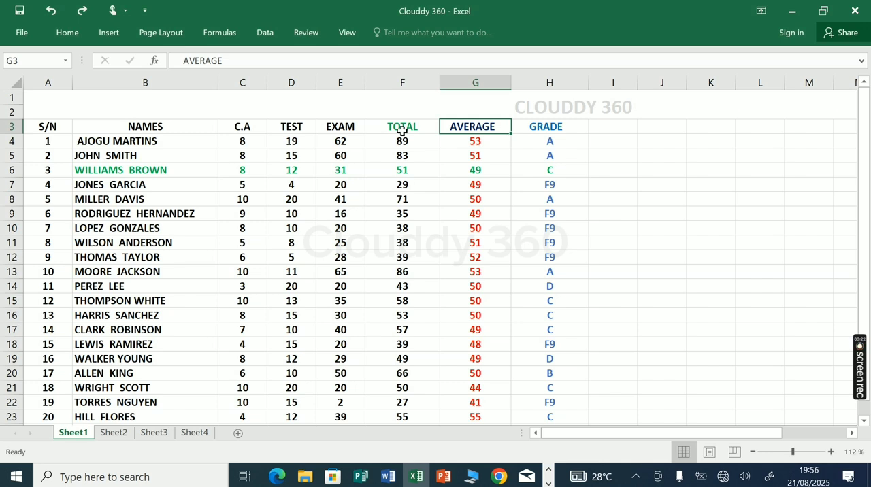
Insert an entire blank column between the TOTAL and AVERAGE columns
{"action": "right_click", "coordinate": [494, 127]}
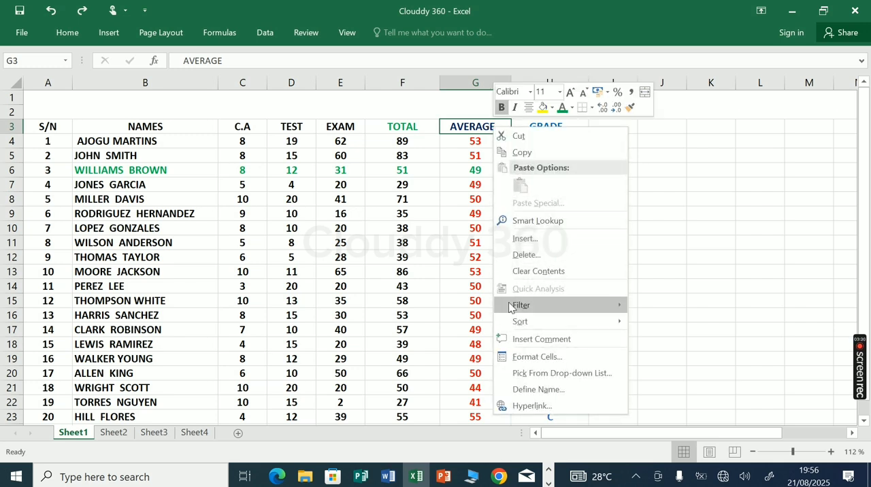
{"action": "left_click", "coordinate": [531, 241]}
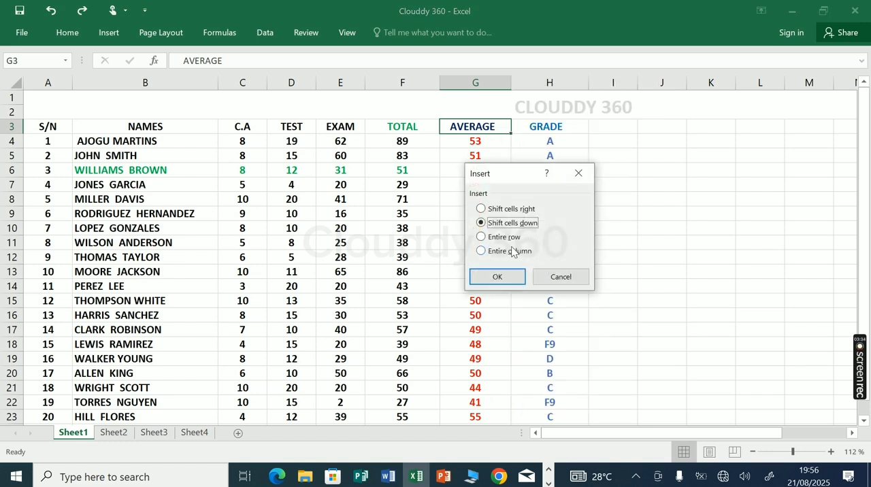
{"action": "left_click", "coordinate": [482, 252]}
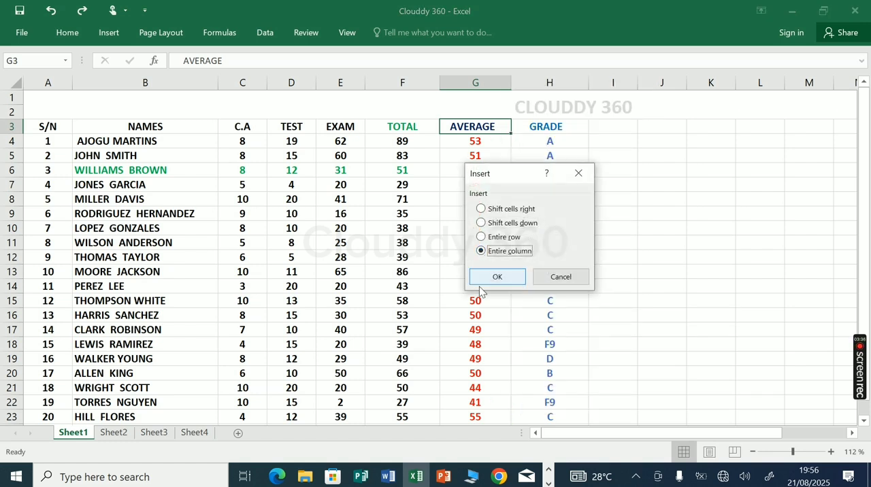
{"action": "left_click", "coordinate": [496, 279]}
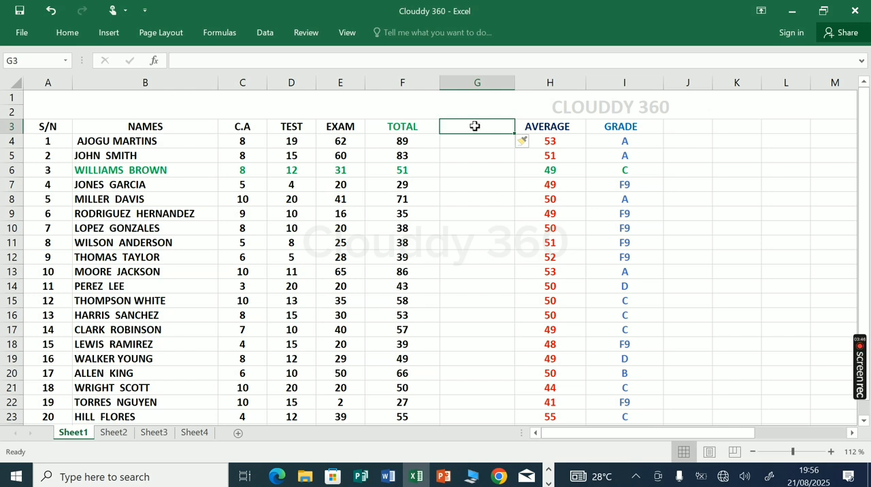
Enter the placeholder header bxnbxb in cell G3, and undo both the entry and the column insertion
{"action": "type", "text": "bx"}
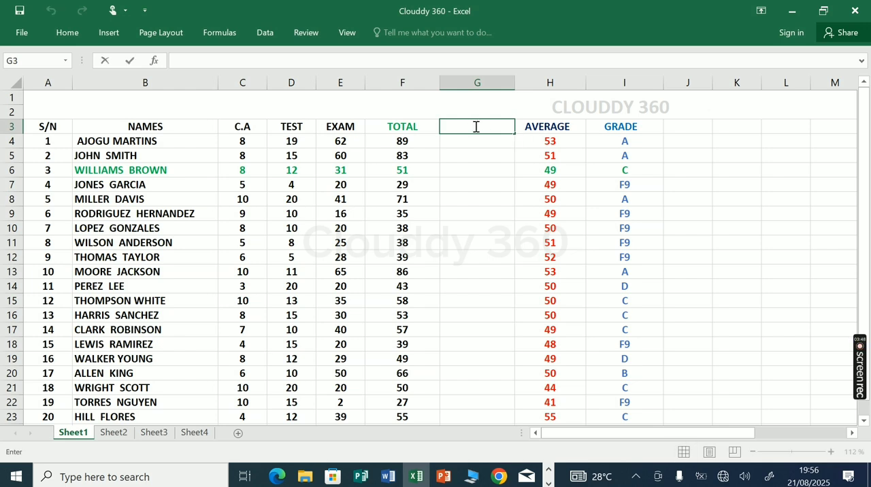
{"action": "type", "text": "nbxb"}
{"action": "key", "text": "ctrl+z"}
{"action": "key", "text": "ctrl+y"}
{"action": "key", "text": "ctrl+z"}
{"action": "key", "text": "ctrl+y"}
{"action": "left_click", "coordinate": [532, 271]}
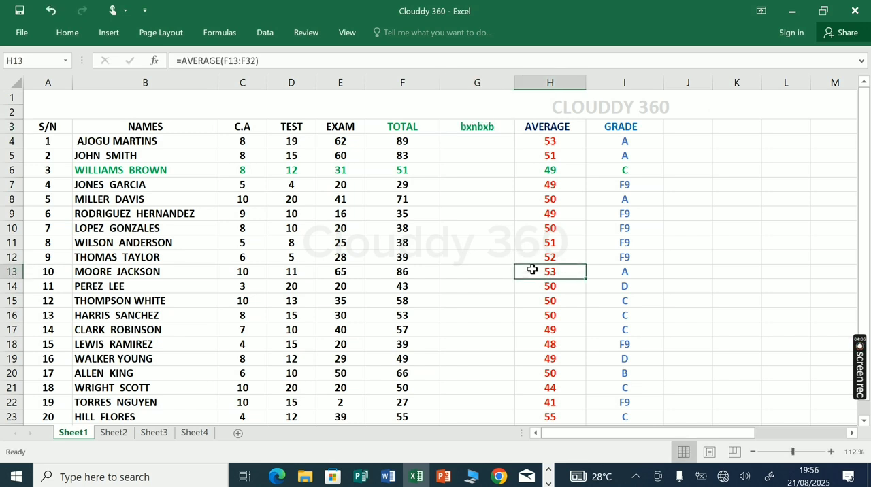
{"action": "key", "text": "ctrl+z"}
{"action": "key", "text": "ctrl+z"}
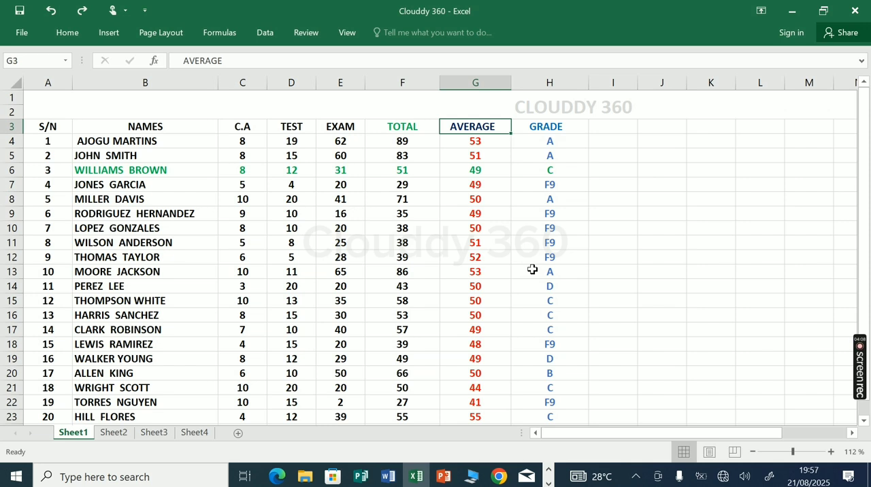